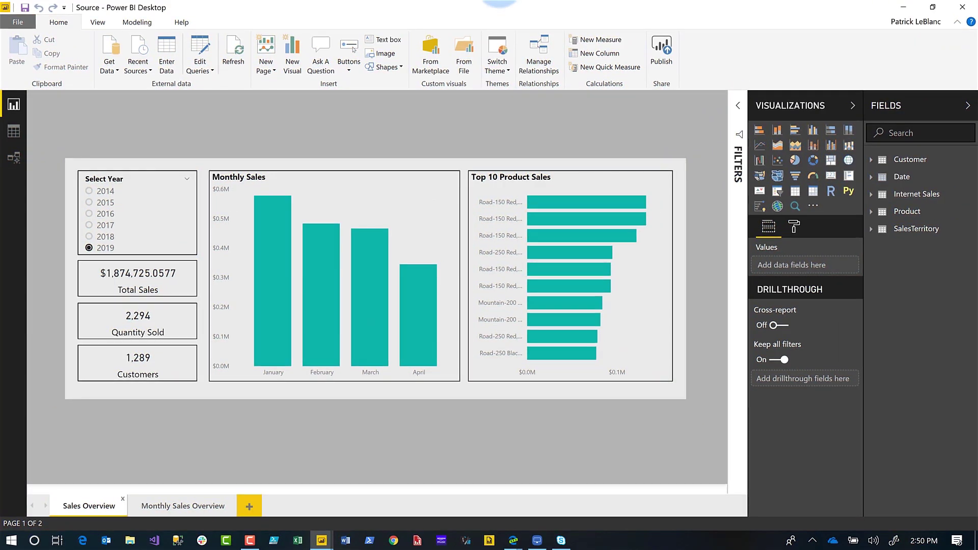
Drill the April bar of Monthly Sales through to Monthly Sales Overview for April 2019, totalling $345,520.9992
{"action": "left_click", "coordinate": [583, 386]}
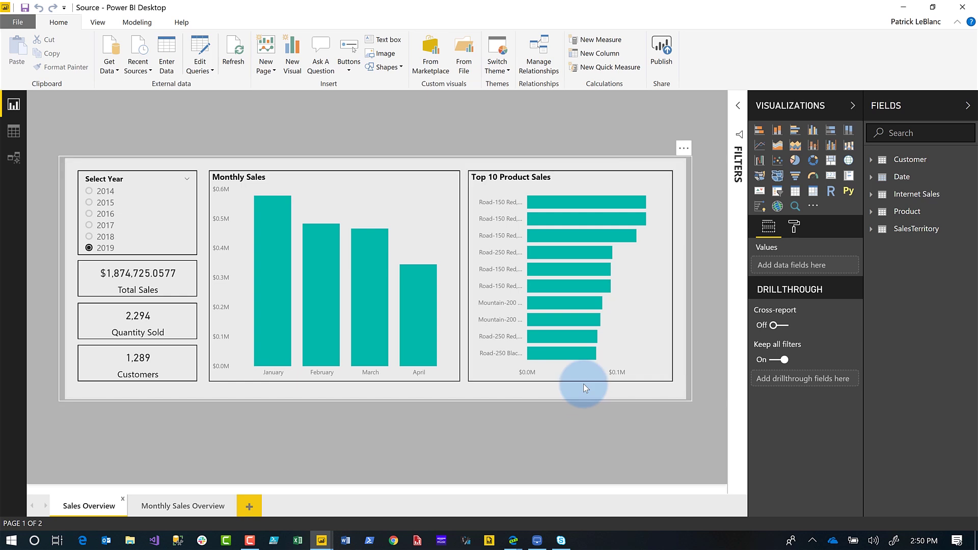
{"action": "left_click", "coordinate": [187, 382]}
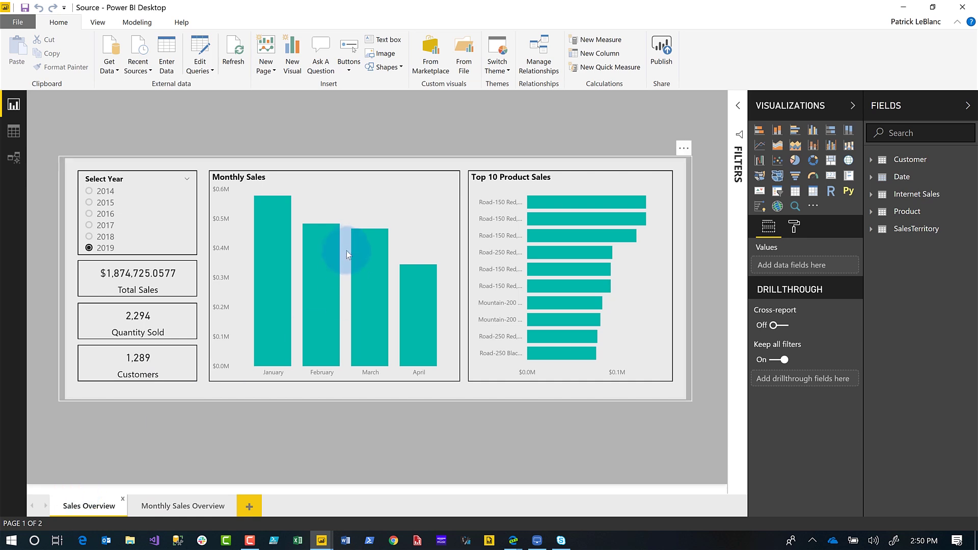
{"action": "mouse_move", "coordinate": [374, 240]}
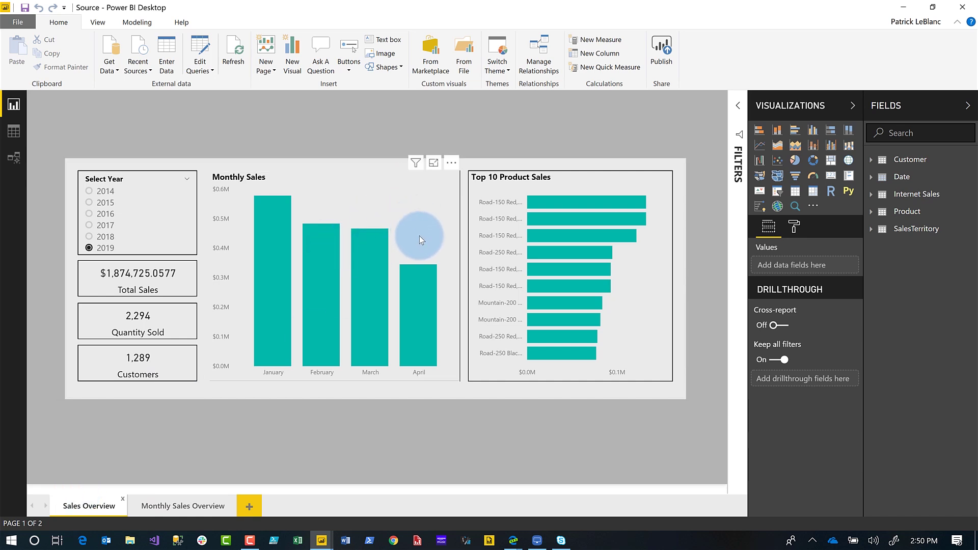
{"action": "right_click", "coordinate": [414, 325]}
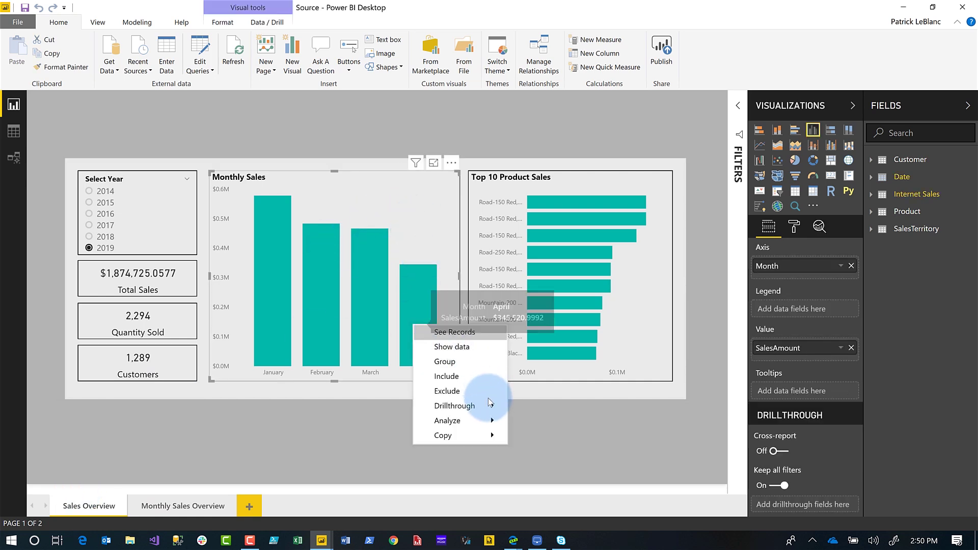
{"action": "mouse_move", "coordinate": [488, 411]}
{"action": "left_click", "coordinate": [545, 408]}
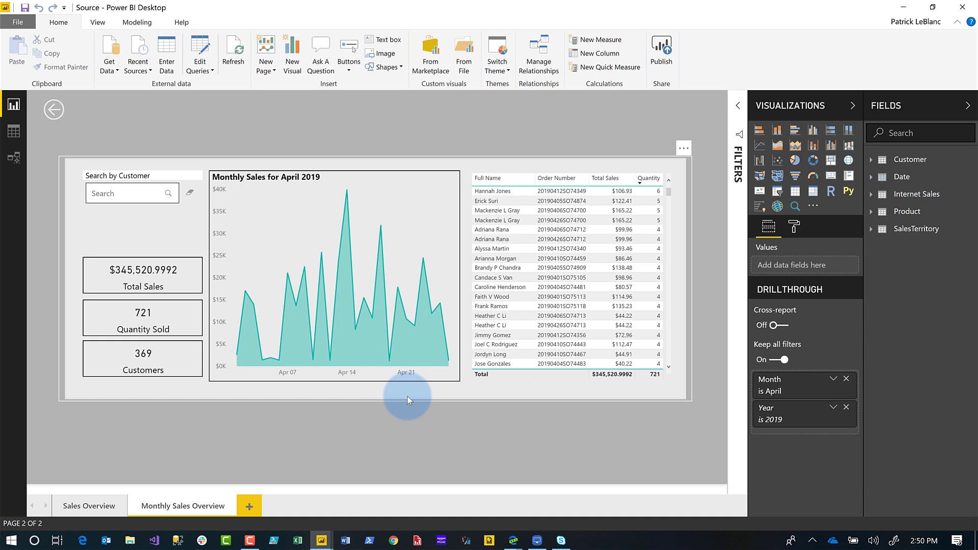
{"action": "left_click", "coordinate": [325, 407]}
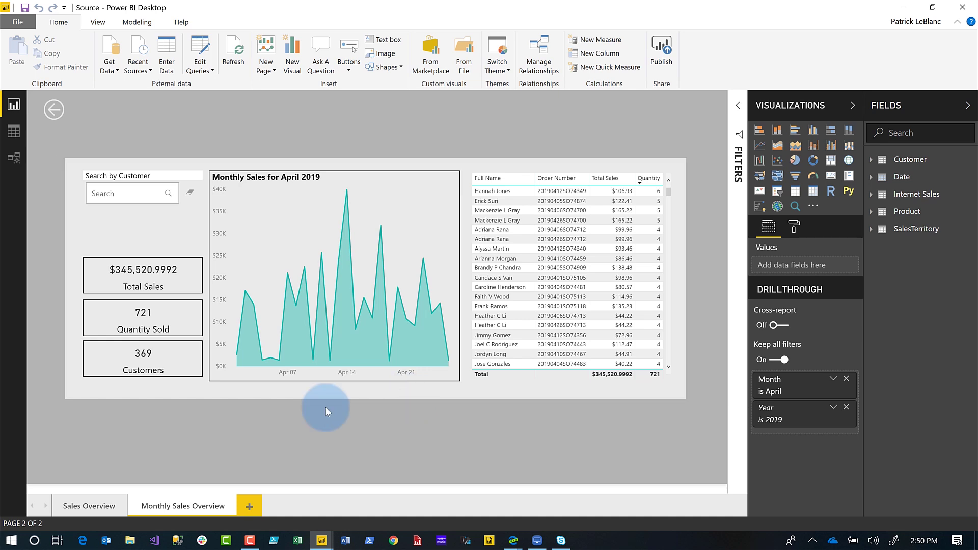
{"action": "left_click", "coordinate": [323, 541]}
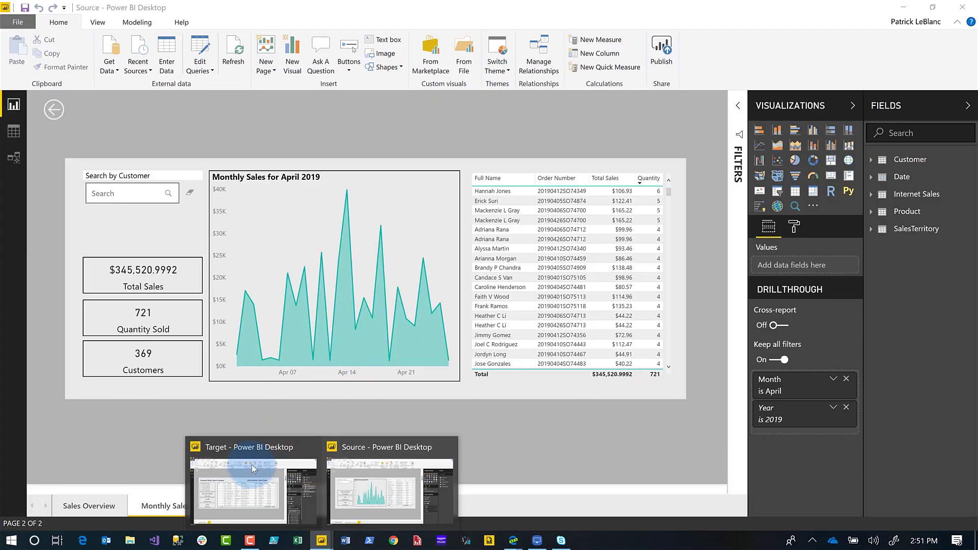
In the Target report, turn Cross-report drillthrough On for Customer Details and add Order Number as its drillthrough field
{"action": "left_click", "coordinate": [252, 465]}
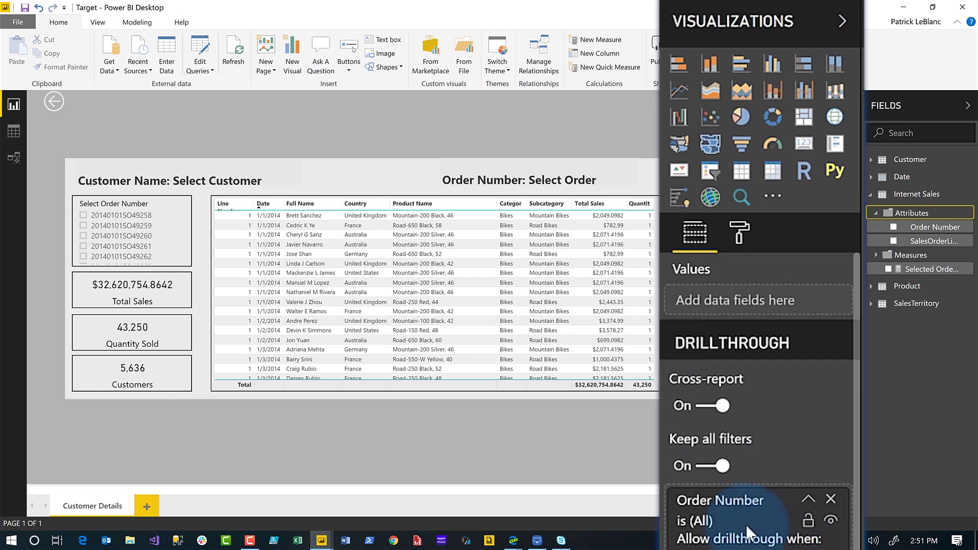
{"action": "scroll", "coordinate": [746, 524], "scroll_direction": "down", "scroll_amount": 5}
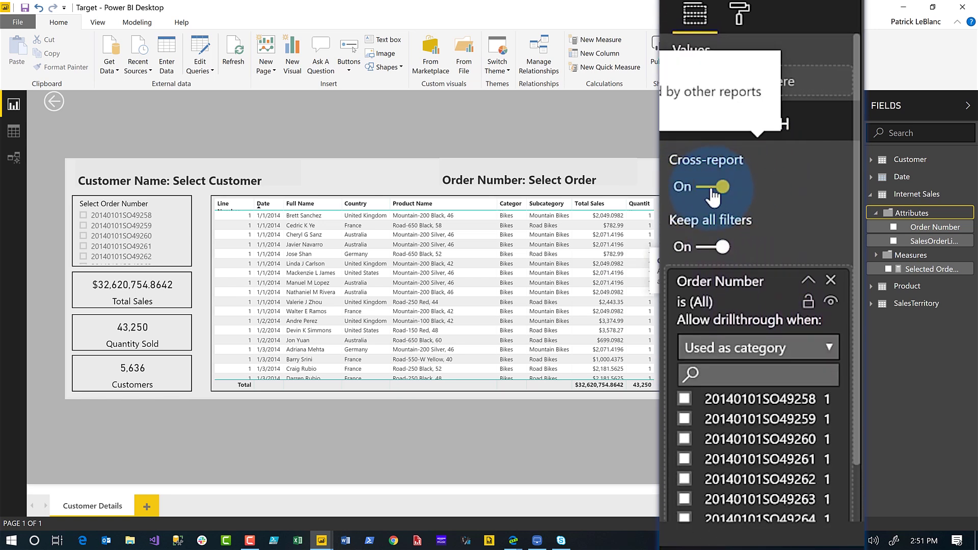
{"action": "left_click", "coordinate": [713, 188]}
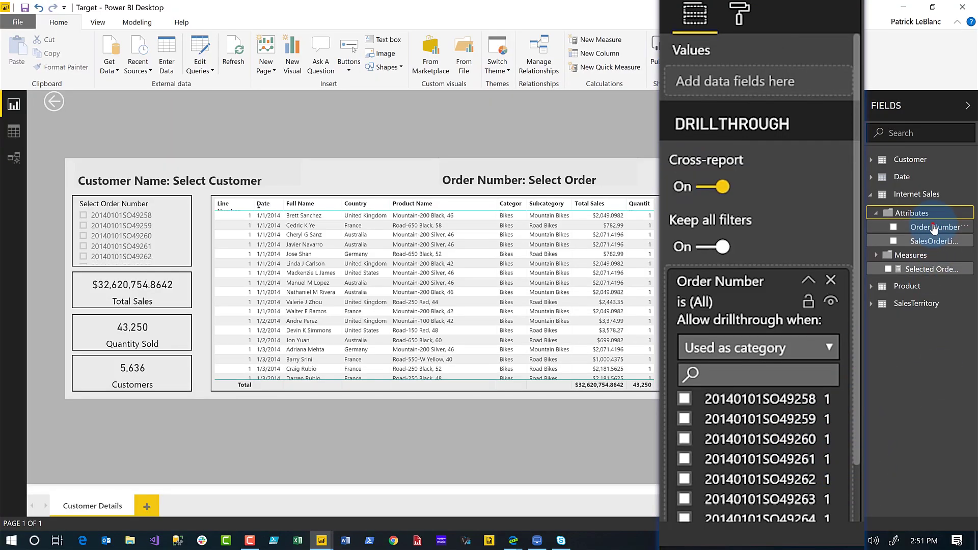
{"action": "left_click_drag", "start_coordinate": [933, 228], "coordinate": [940, 342]}
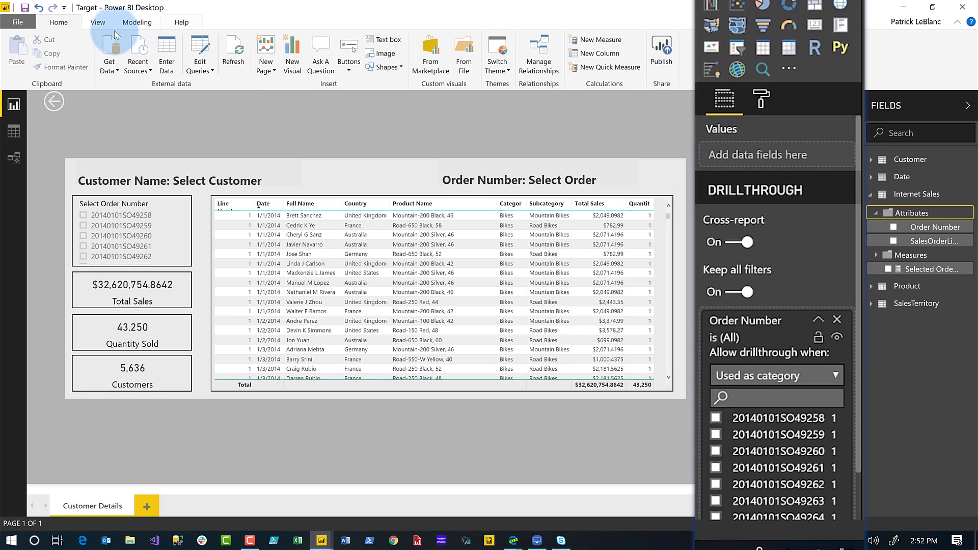
Tick cross-report drillthrough in the Target file's Current File report settings and confirm with OK
{"action": "left_click", "coordinate": [18, 22]}
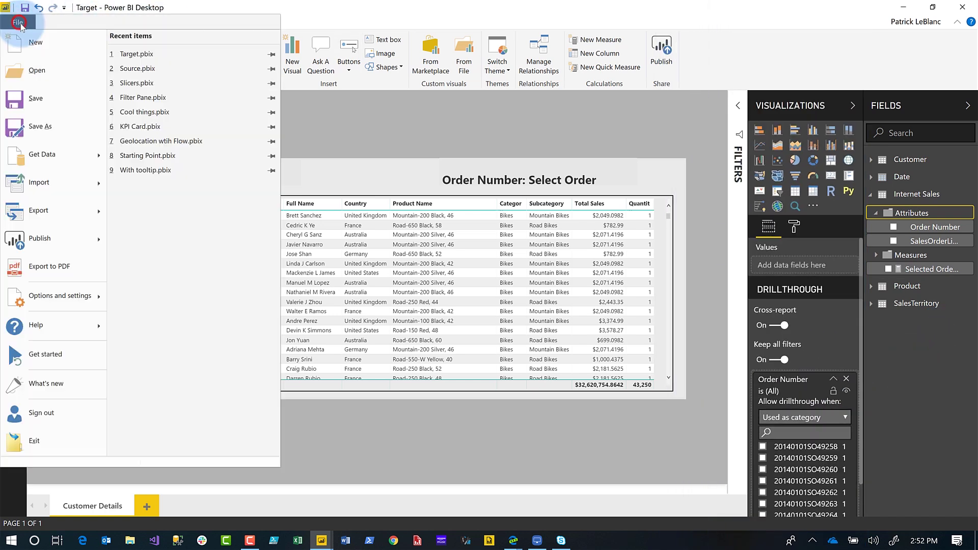
{"action": "left_click", "coordinate": [60, 295]}
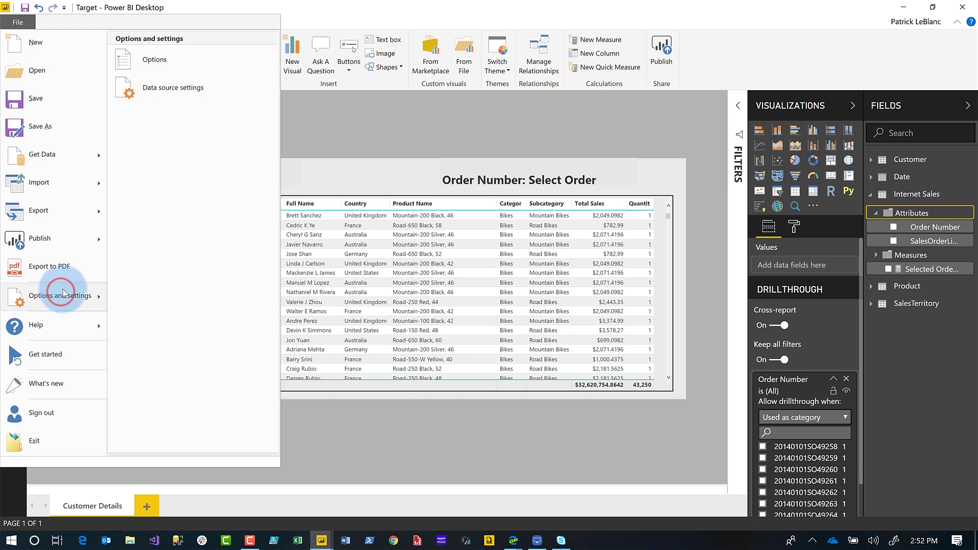
{"action": "left_click", "coordinate": [141, 64]}
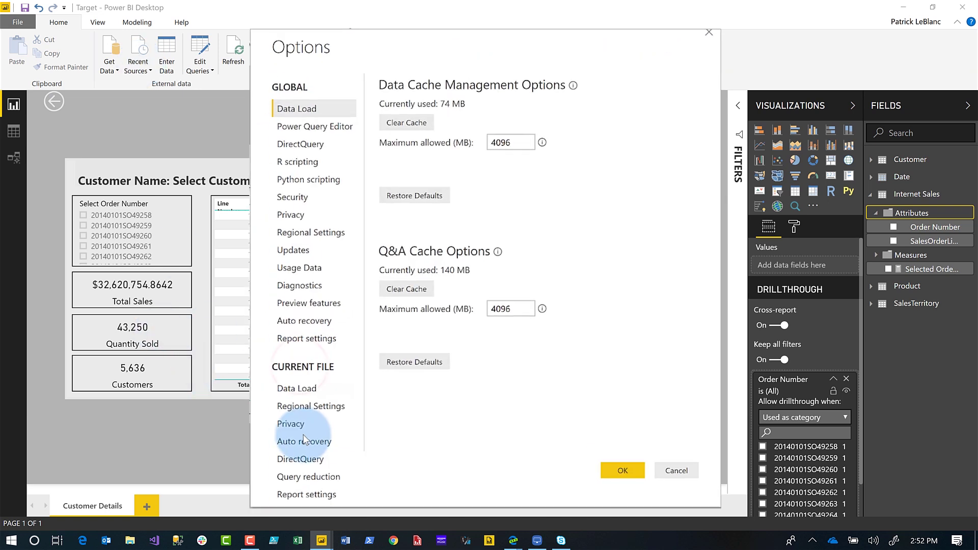
{"action": "left_click", "coordinate": [293, 518]}
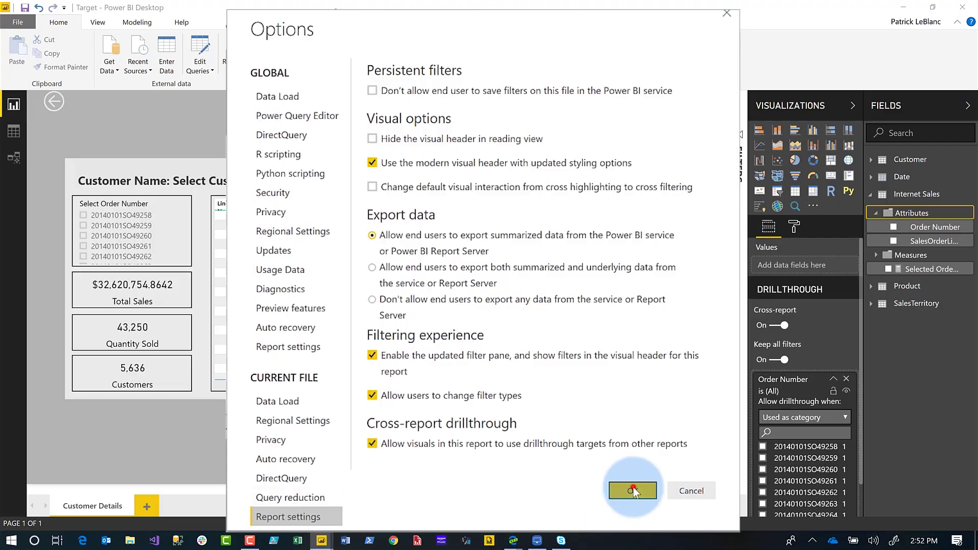
{"action": "left_click", "coordinate": [633, 491]}
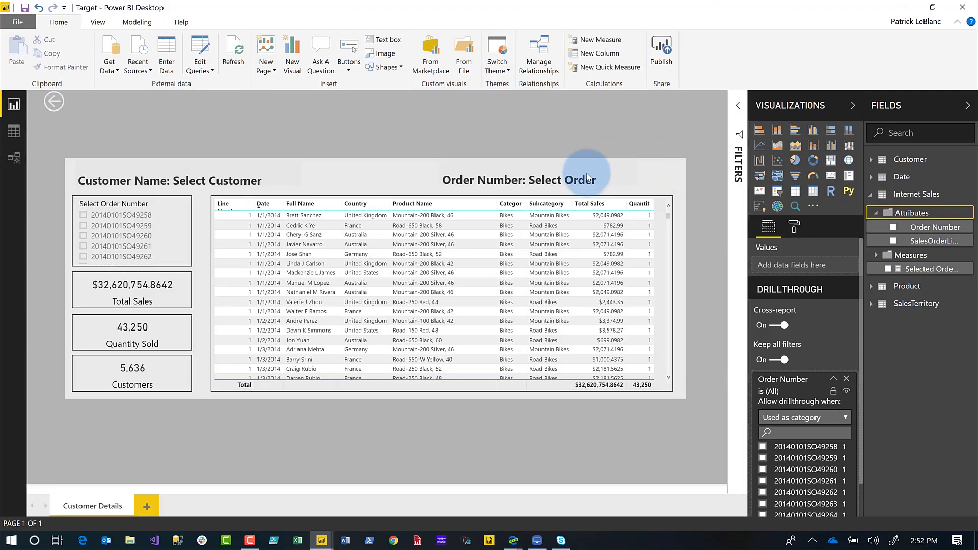
{"action": "left_click", "coordinate": [321, 541]}
{"action": "left_click", "coordinate": [266, 495]}
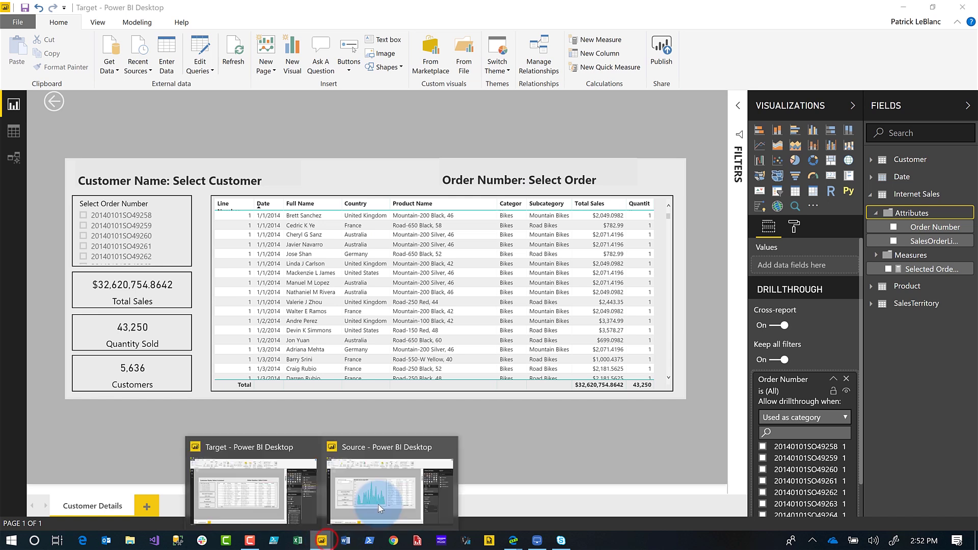
{"action": "left_click", "coordinate": [377, 497]}
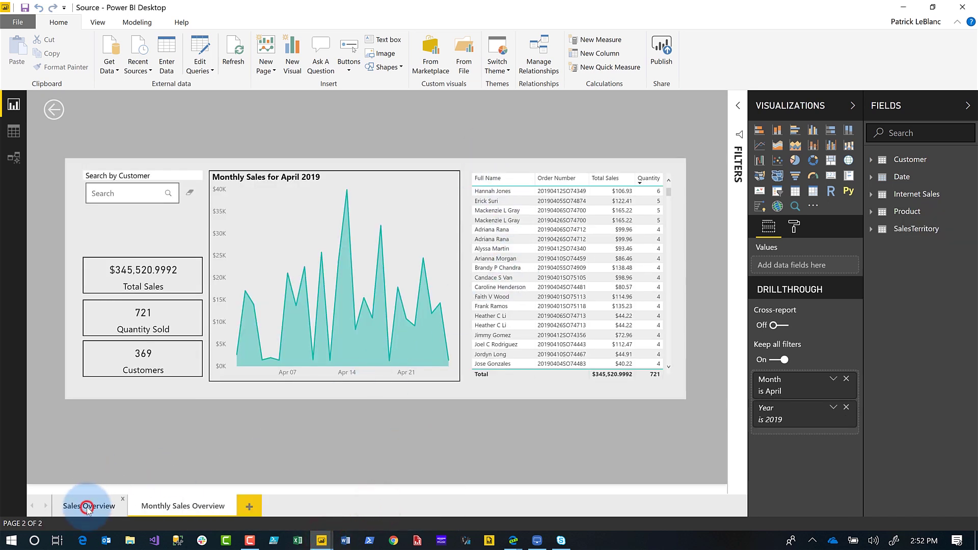
{"action": "left_click", "coordinate": [88, 506]}
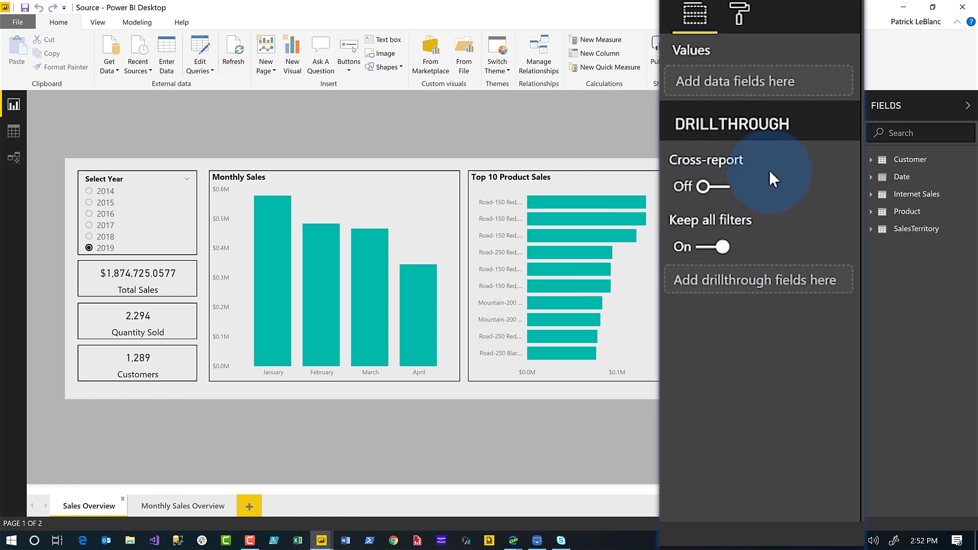
{"action": "mouse_move", "coordinate": [769, 173]}
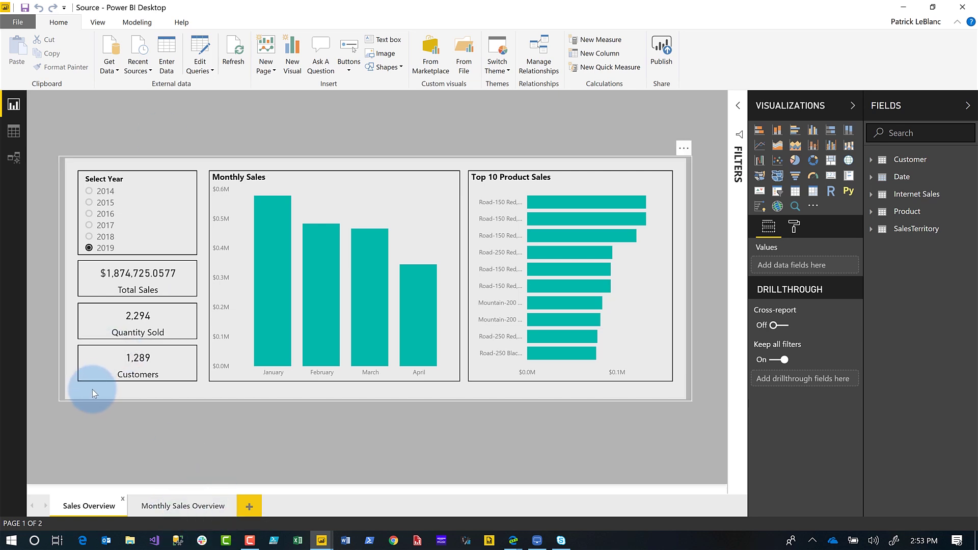
From the Monthly Sales Overview page, enable cross-report drillthrough in the Source file's report settings
{"action": "left_click", "coordinate": [155, 506]}
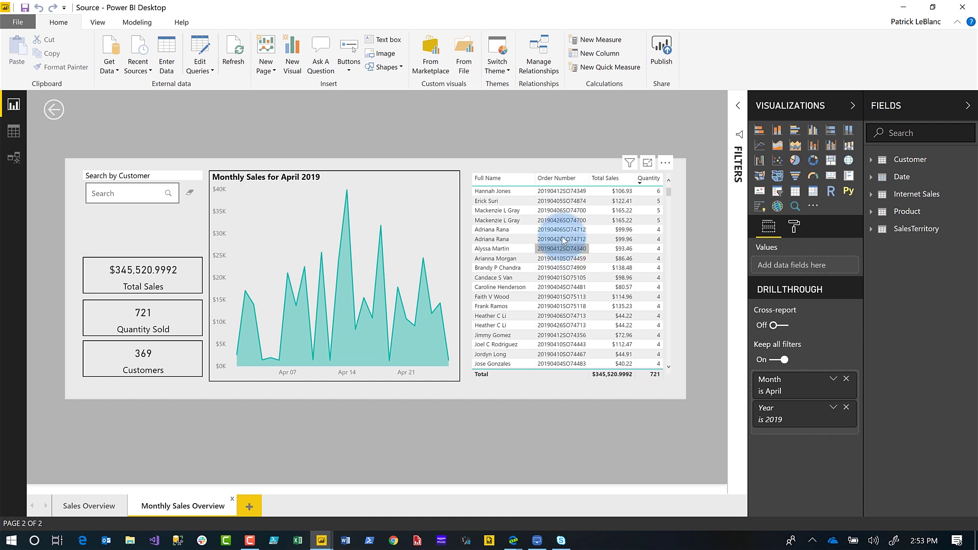
{"action": "right_click", "coordinate": [561, 233]}
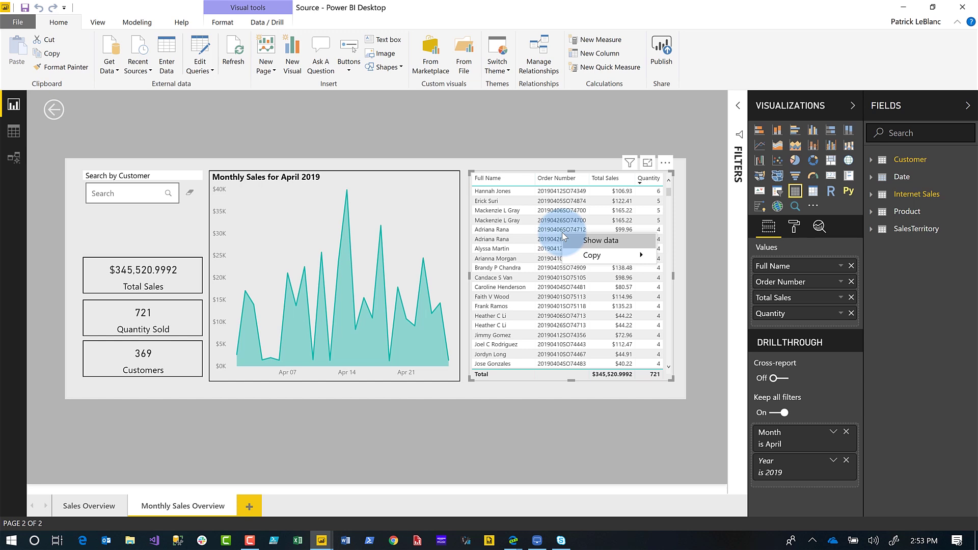
{"action": "left_click", "coordinate": [8, 24]}
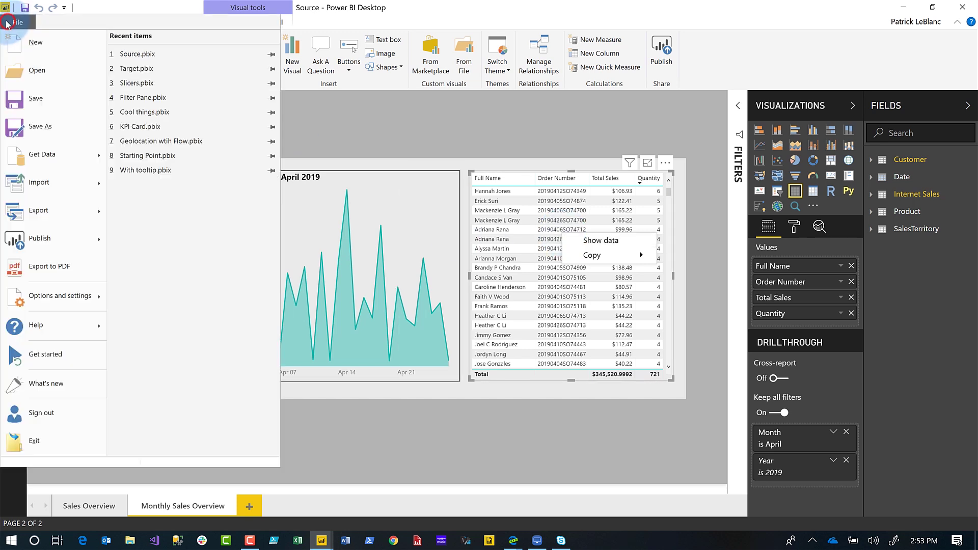
{"action": "left_click", "coordinate": [69, 293]}
{"action": "left_click", "coordinate": [163, 61]}
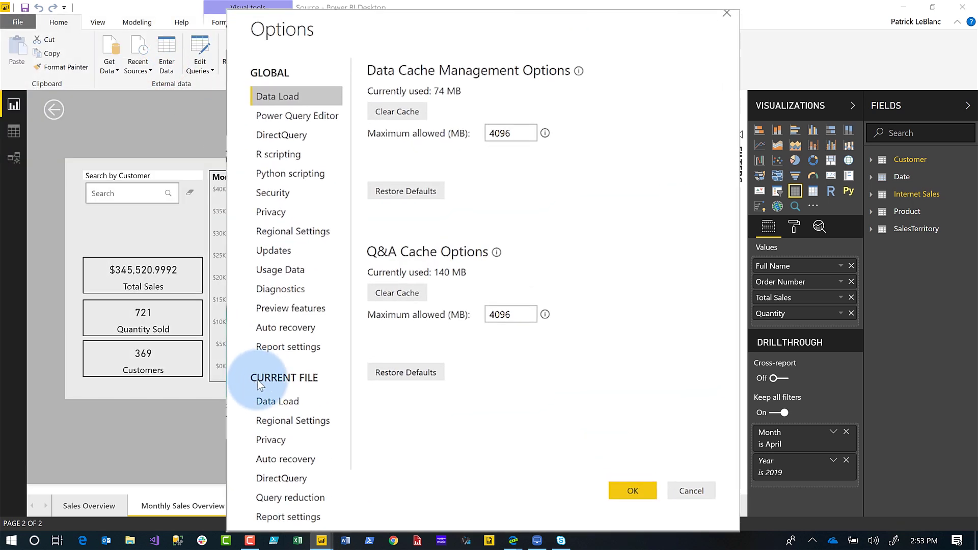
{"action": "left_click", "coordinate": [288, 516]}
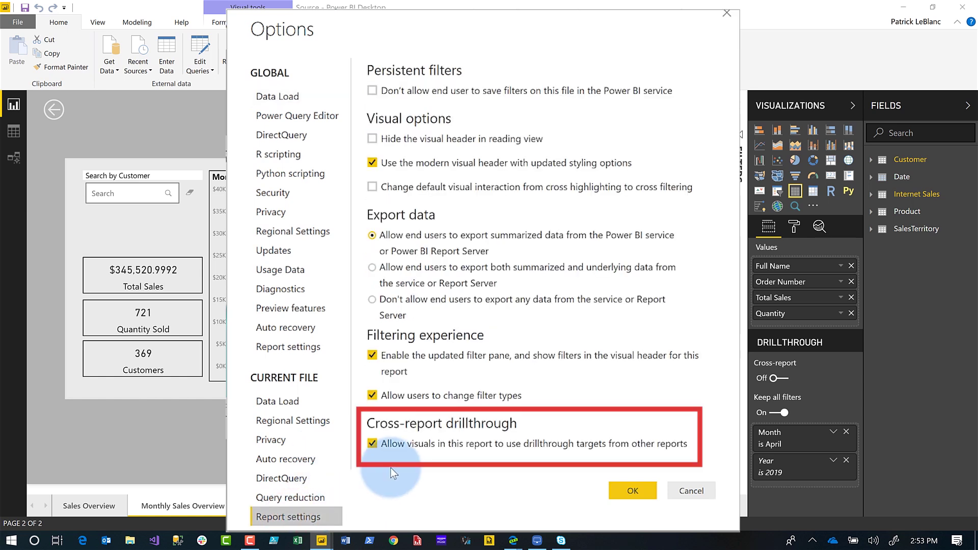
{"action": "left_click", "coordinate": [633, 491]}
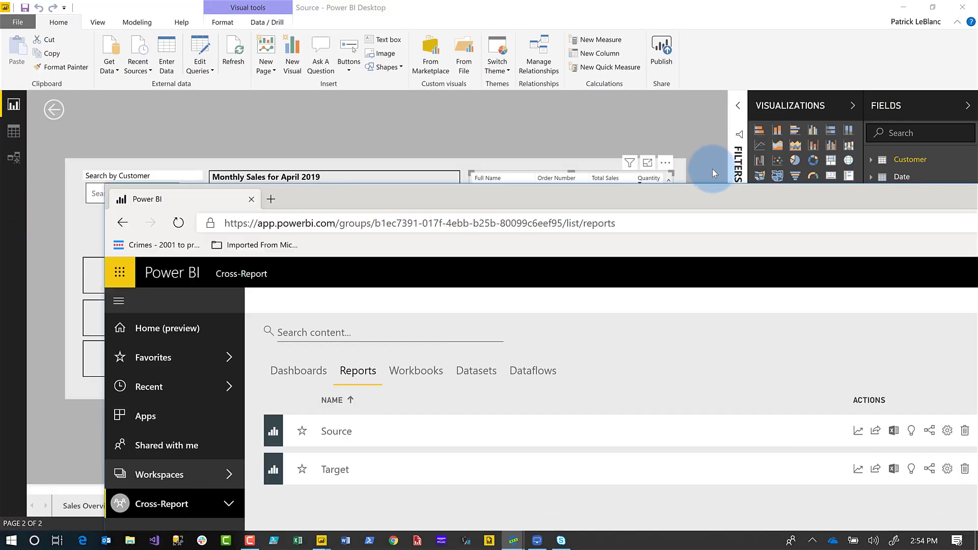
Maximize the browser, switch on cross-report drillthrough in Target's settings, then open the Source report
{"action": "left_click_drag", "start_coordinate": [711, 169], "coordinate": [683, 154]}
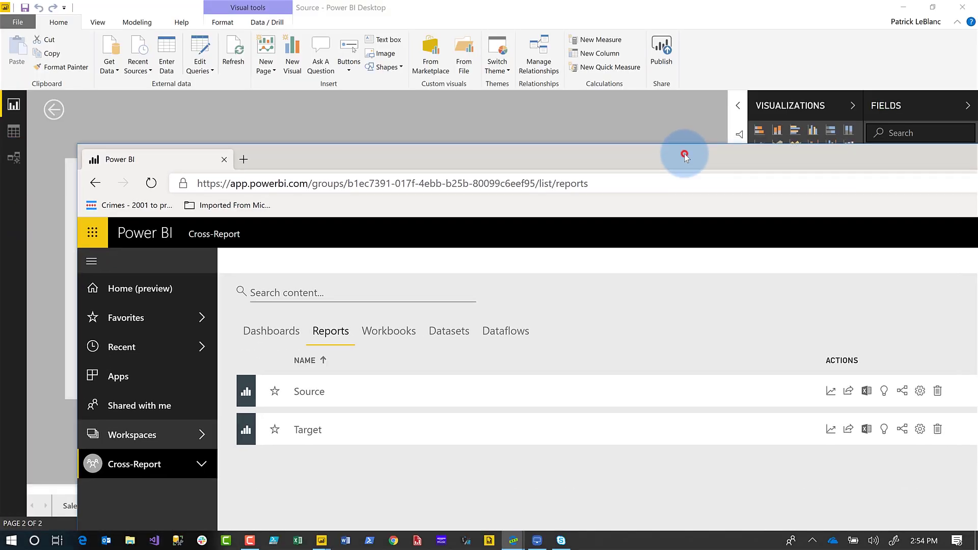
{"action": "double_click", "coordinate": [683, 154]}
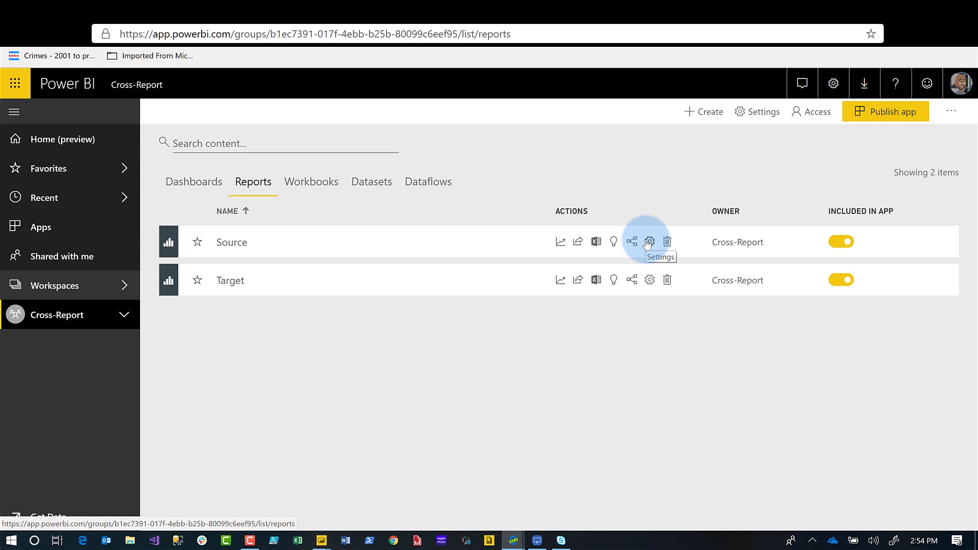
{"action": "left_click", "coordinate": [649, 279]}
{"action": "scroll", "coordinate": [815, 362], "scroll_direction": "down", "scroll_amount": 2}
{"action": "left_click", "coordinate": [718, 444]}
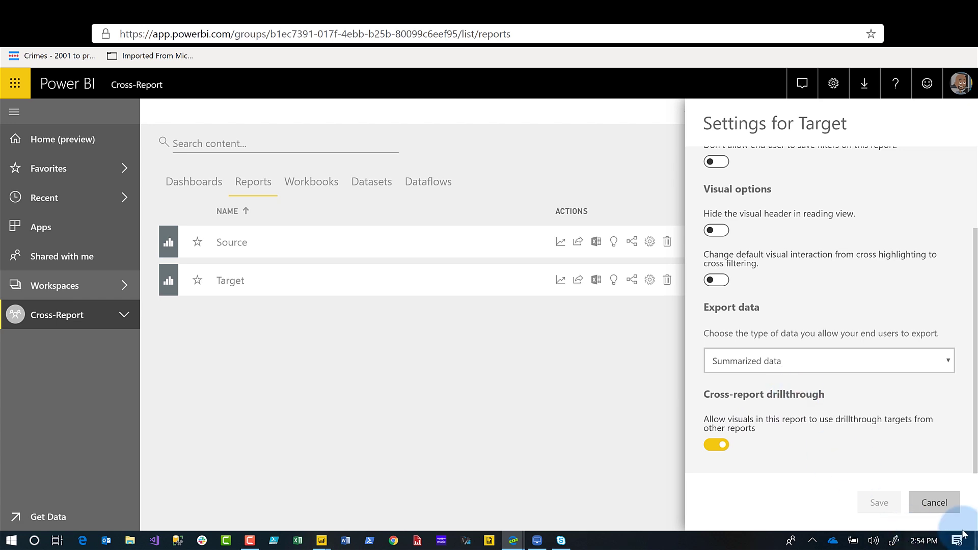
{"action": "left_click", "coordinate": [940, 502]}
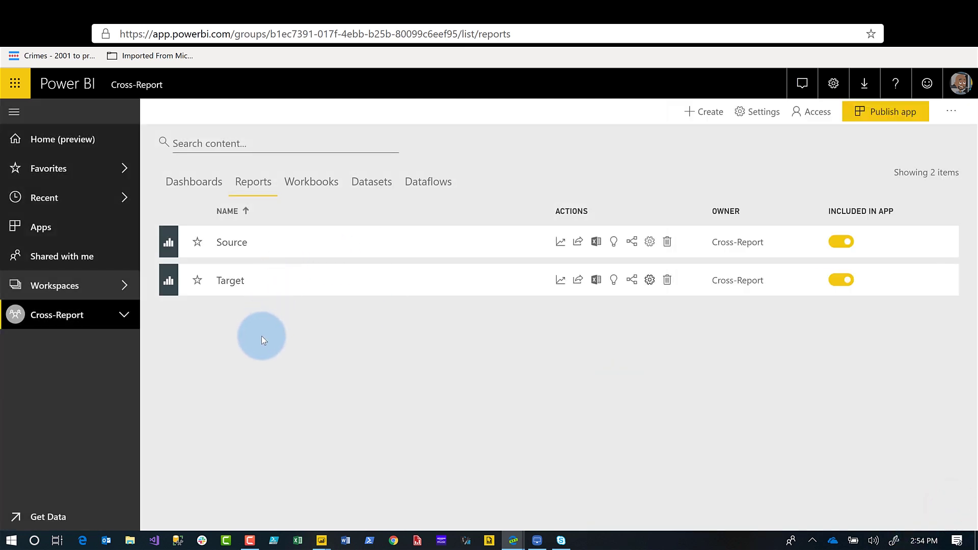
{"action": "left_click", "coordinate": [242, 248]}
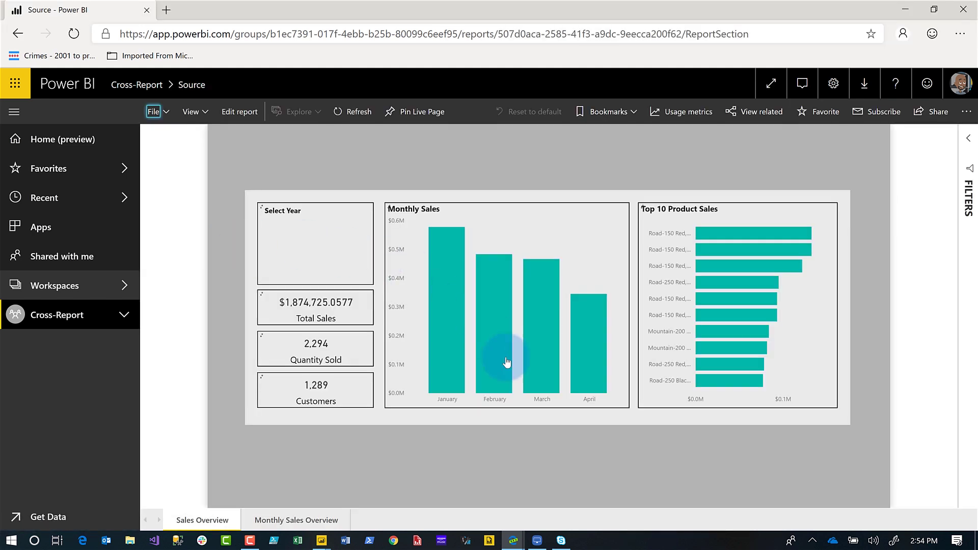
Drill the Source report's April Monthly Sales bar through to Monthly Sales Overview for April 2019
{"action": "right_click", "coordinate": [588, 346]}
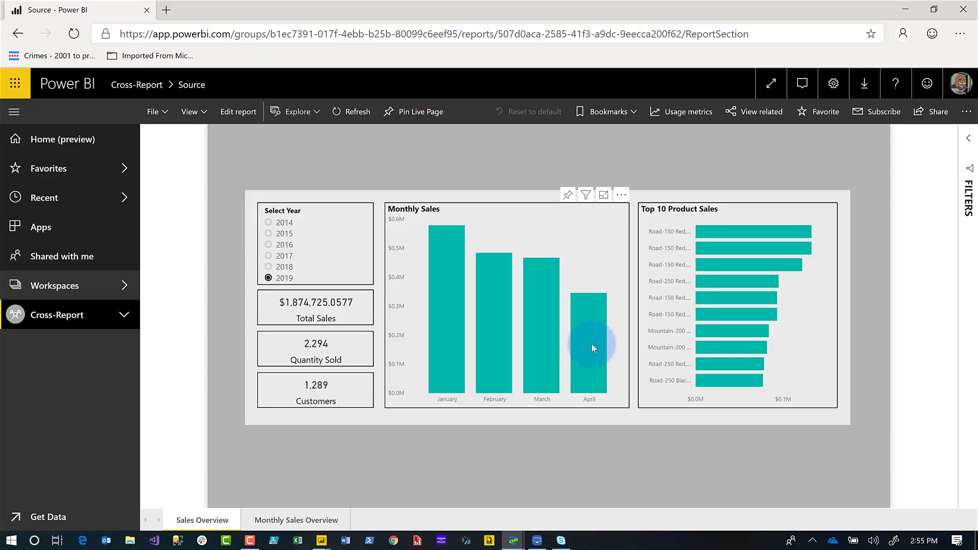
{"action": "right_click", "coordinate": [592, 348]}
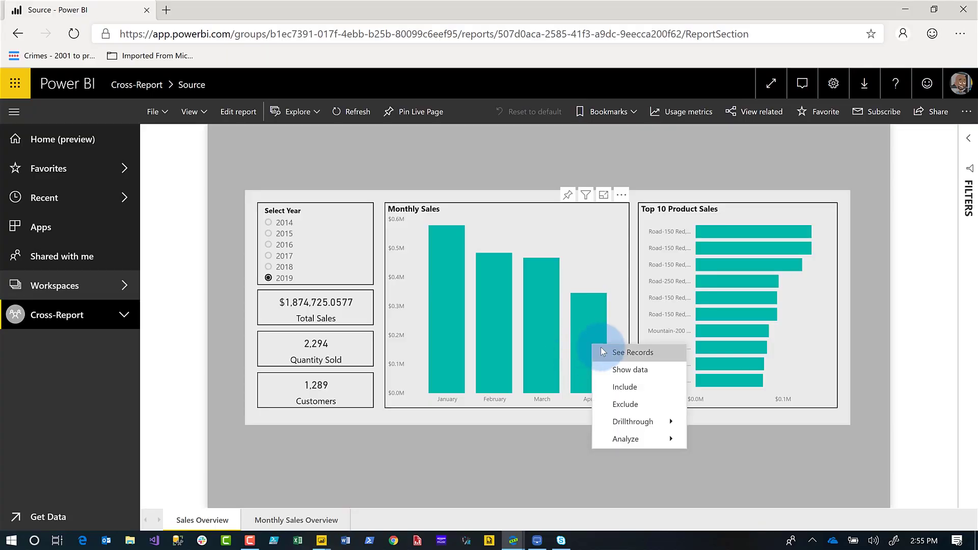
{"action": "mouse_move", "coordinate": [651, 422]}
{"action": "left_click", "coordinate": [723, 424]}
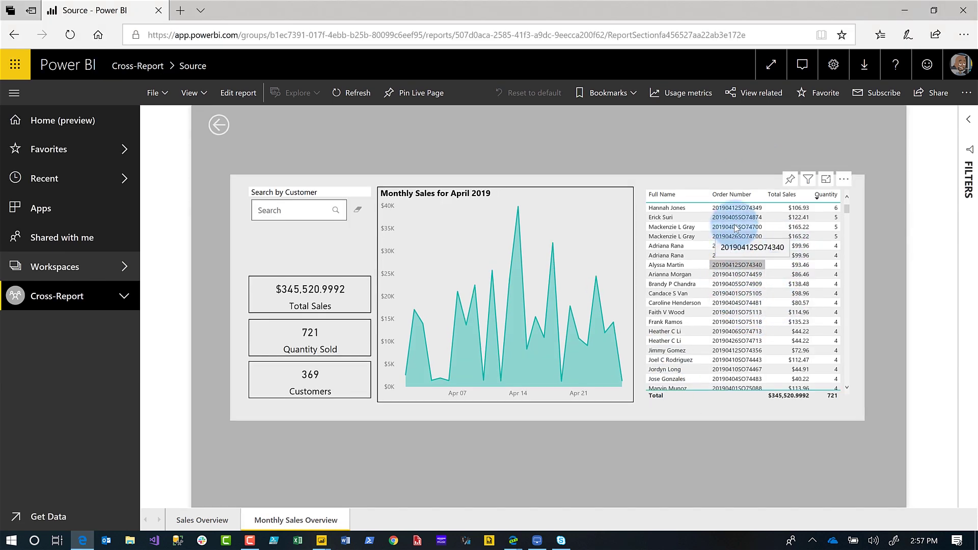
Select a single April order row in the order table
{"action": "right_click", "coordinate": [740, 311]}
{"action": "mouse_move", "coordinate": [809, 331]}
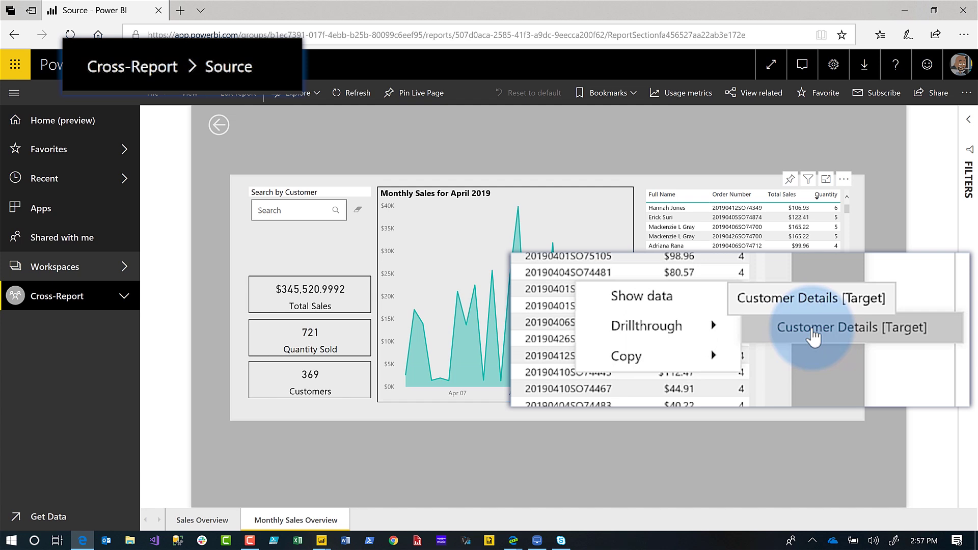
{"action": "left_click", "coordinate": [542, 348]}
{"action": "left_click", "coordinate": [559, 326]}
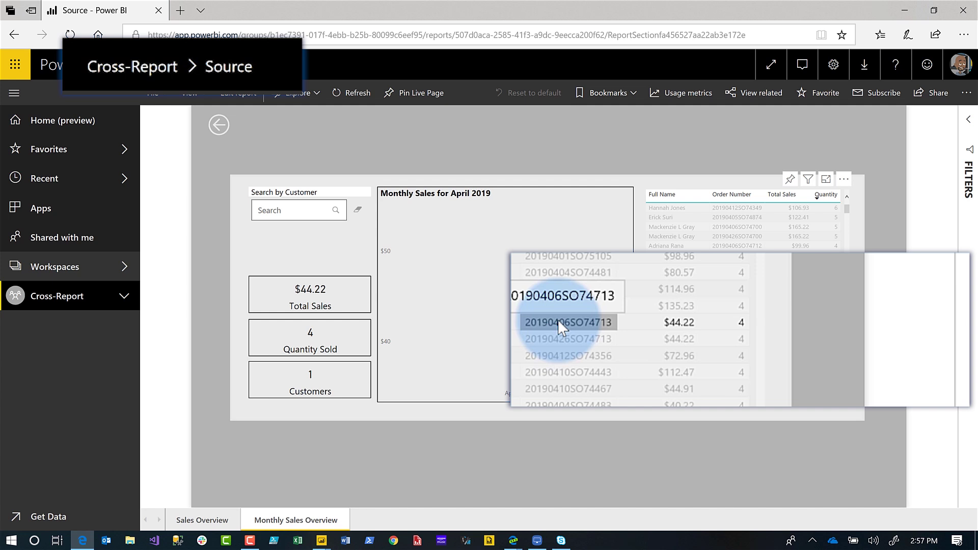
Drill that order through to Target's Customer Details page ($44.22, 4 items) and show the passed filters
{"action": "right_click", "coordinate": [558, 321]}
{"action": "mouse_move", "coordinate": [693, 366]}
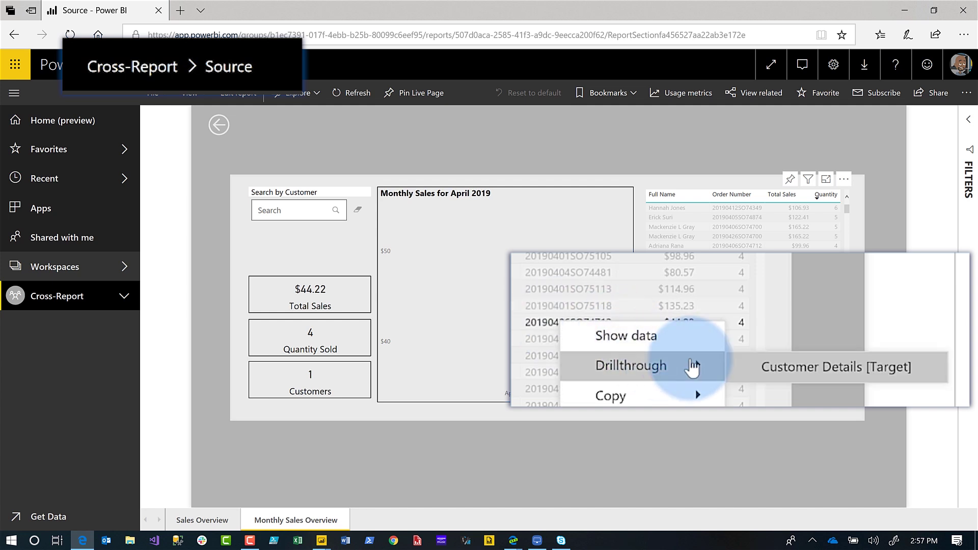
{"action": "left_click", "coordinate": [795, 362]}
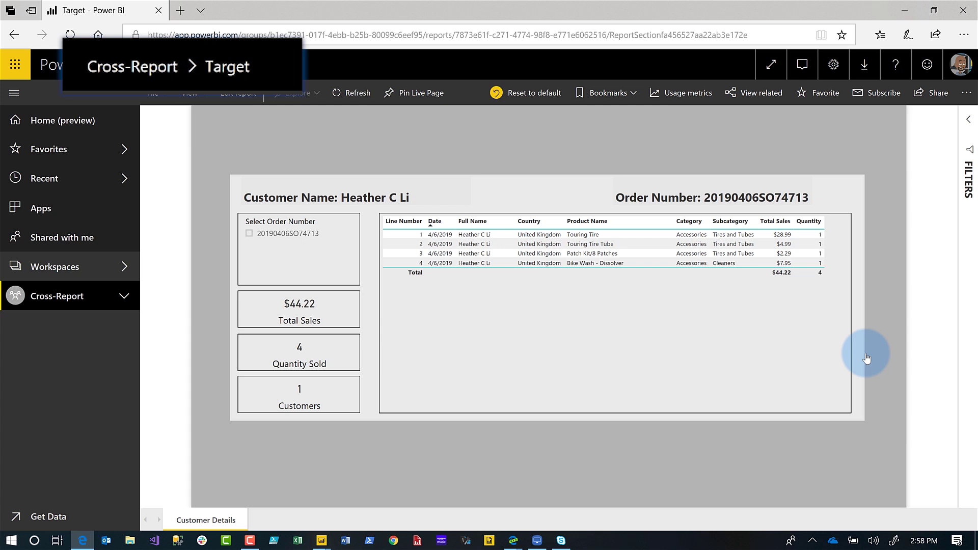
{"action": "left_click", "coordinate": [967, 120]}
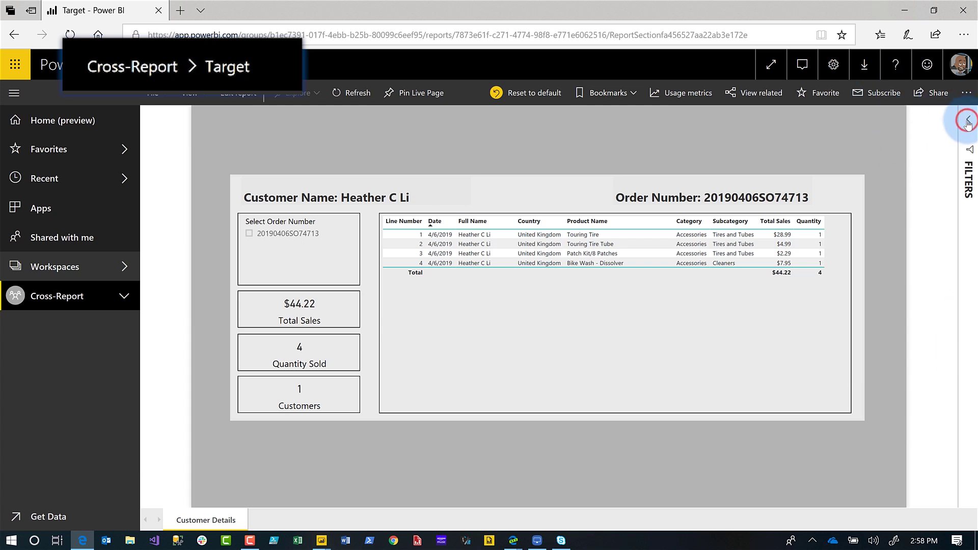